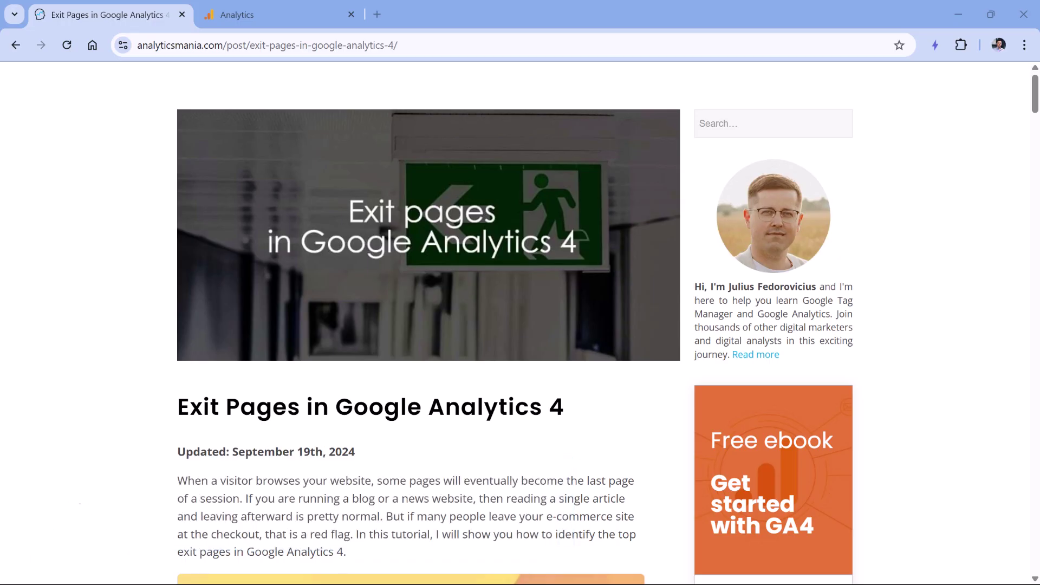
Start a blank exploration and add the Page path and screen class dimension.
click(278, 17)
mouse_move(24, 208)
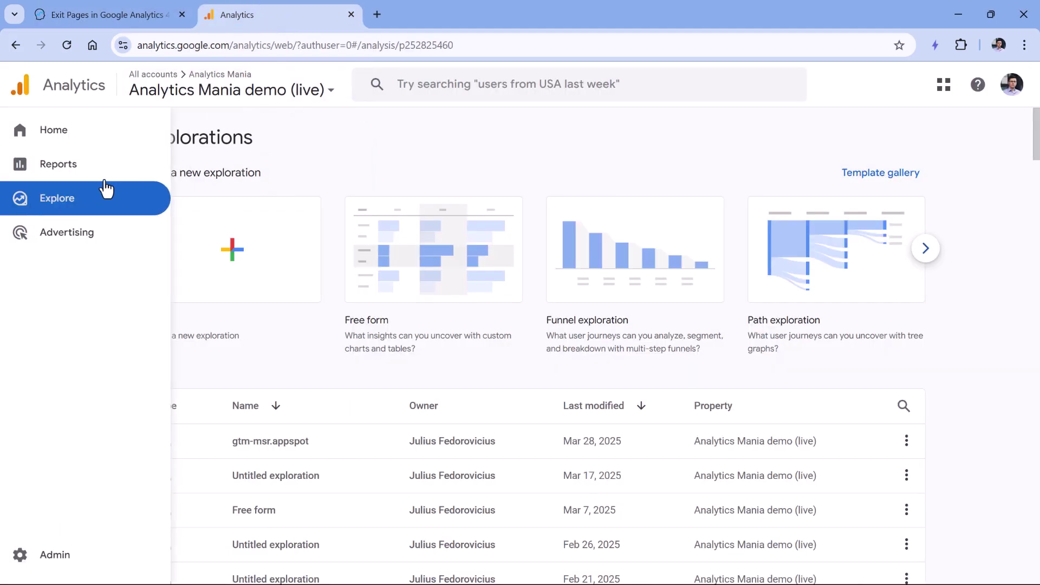
click(235, 264)
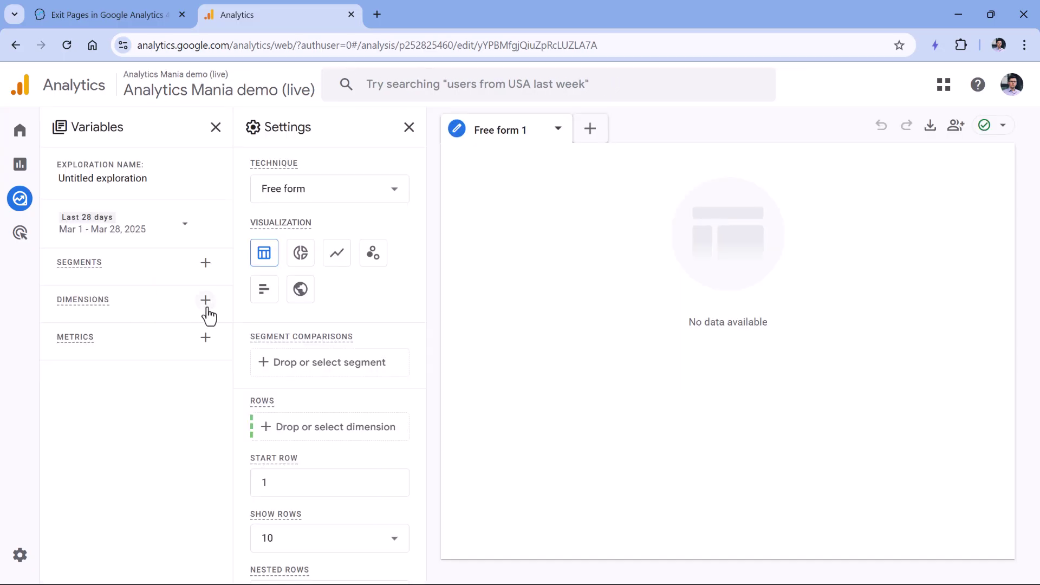
click(206, 302)
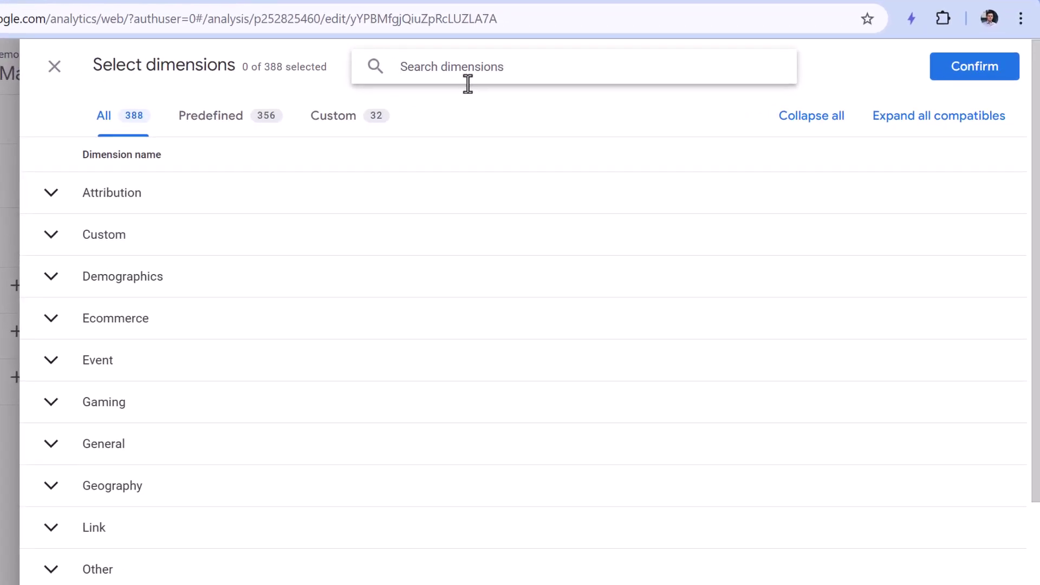
text(page path)
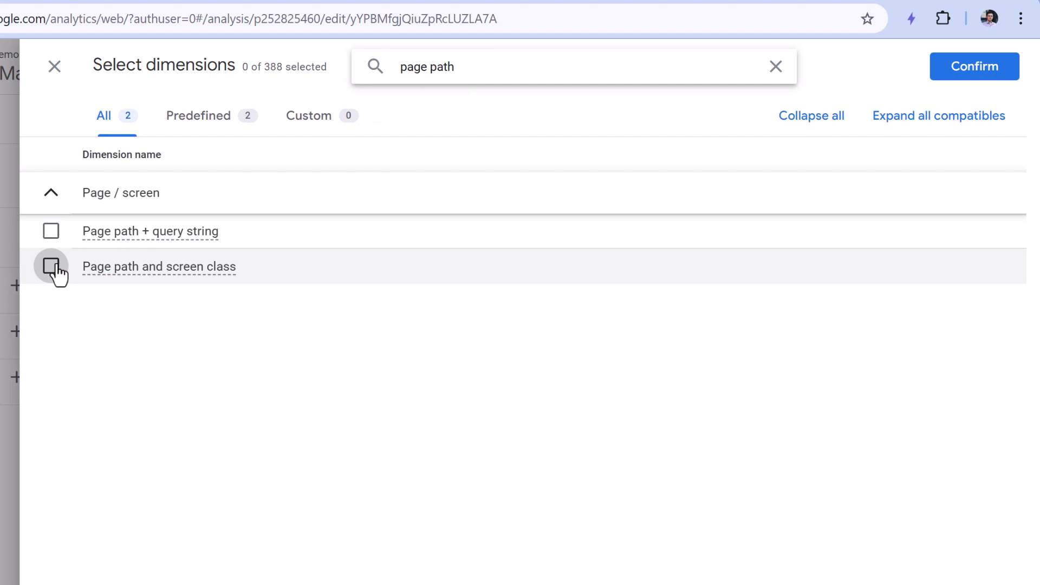
click(51, 266)
click(974, 66)
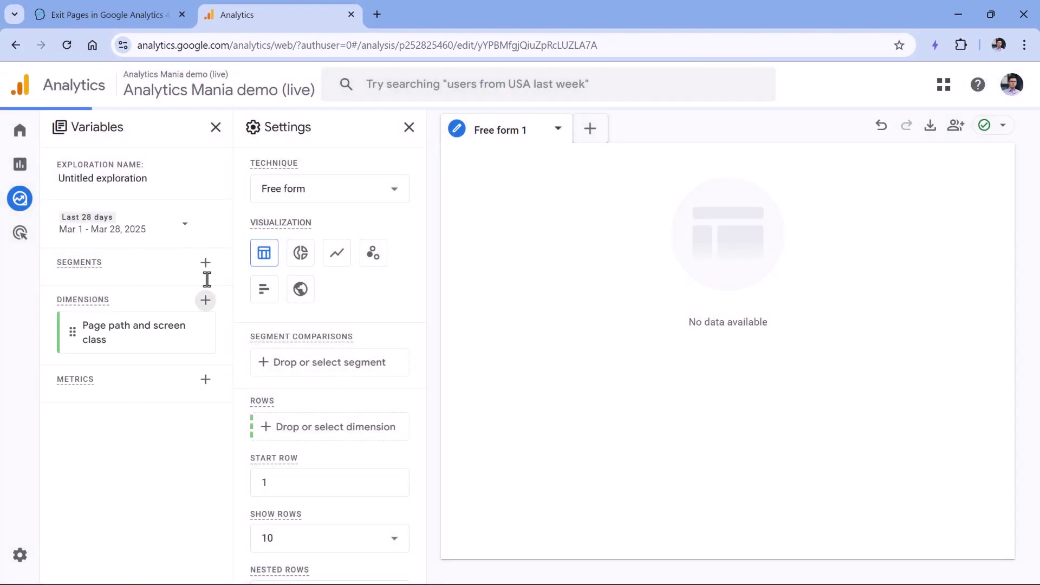
Add the Entrances, Views and Exits metrics to the exploration.
click(205, 379)
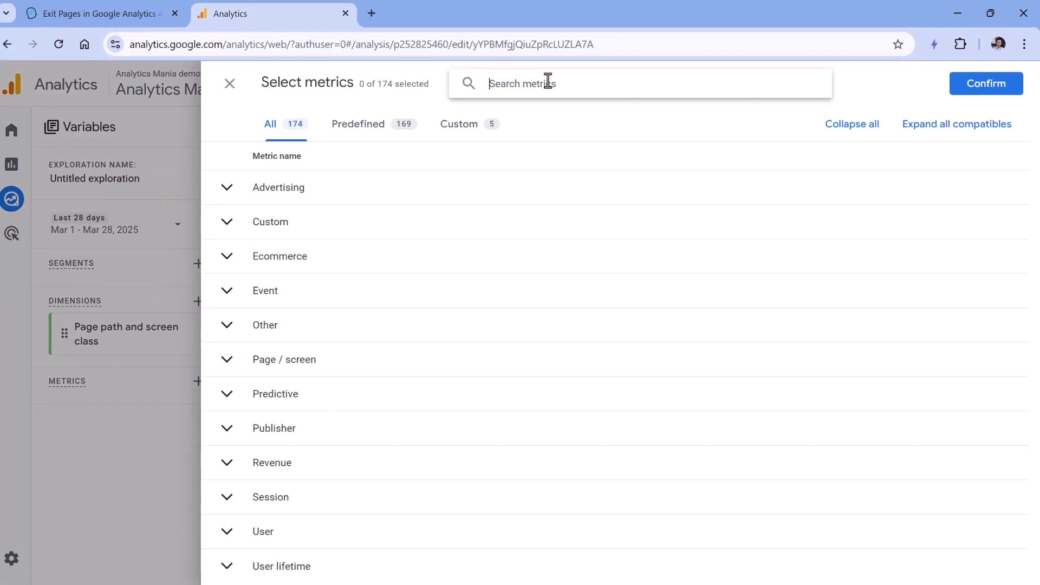
text(entrances)
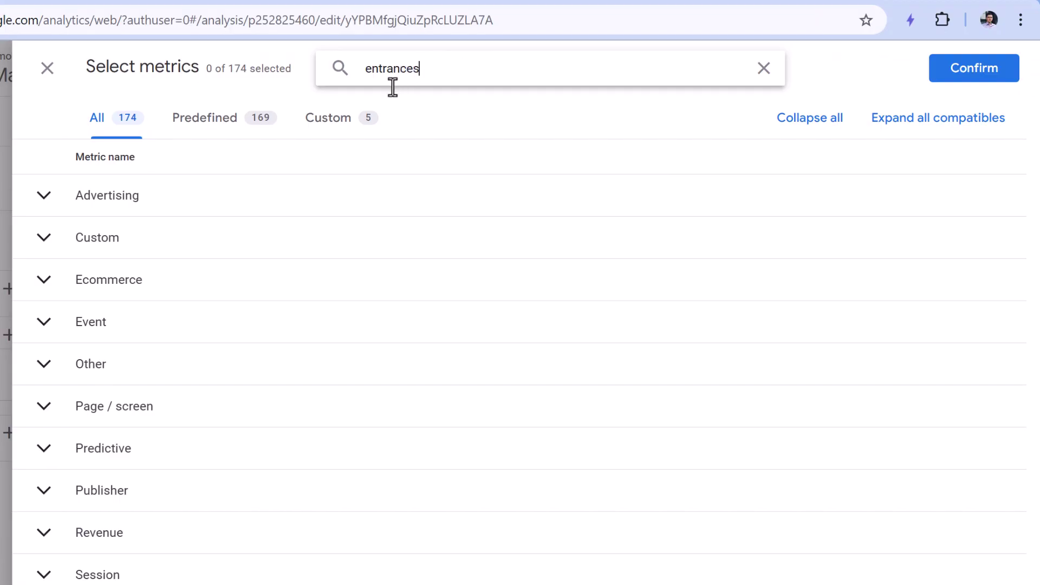
click(44, 234)
double_click(441, 63)
text(views)
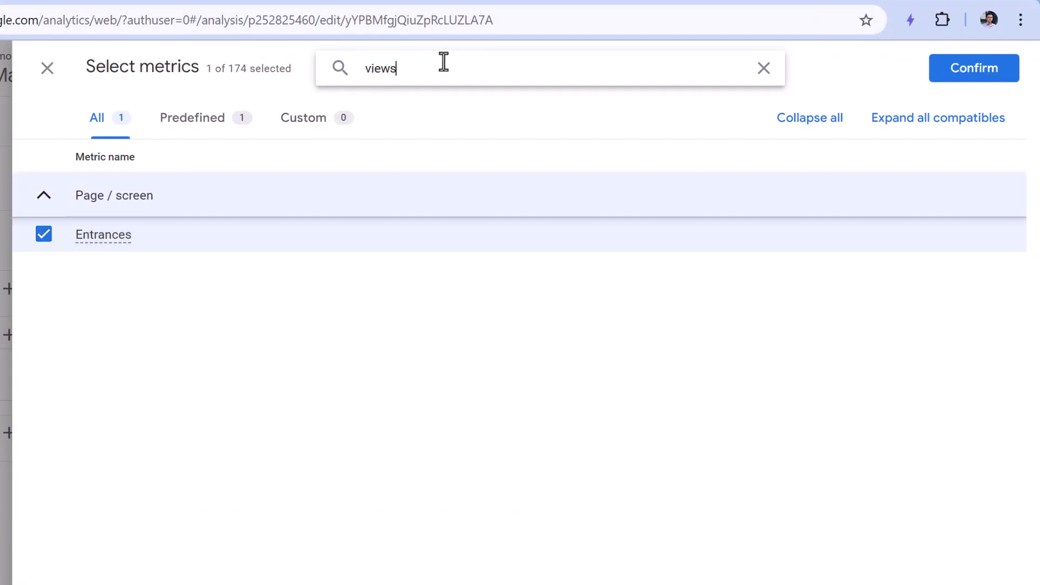
click(44, 389)
double_click(399, 67)
text(ex)
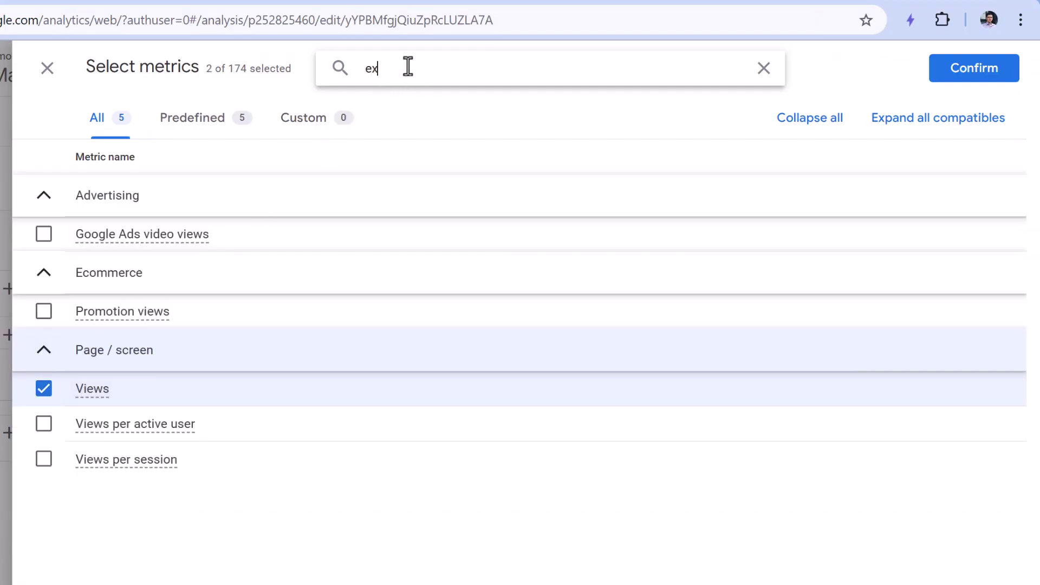
text(ti)
key(BackSpace)
key(BackSpace)
text(its)
click(44, 234)
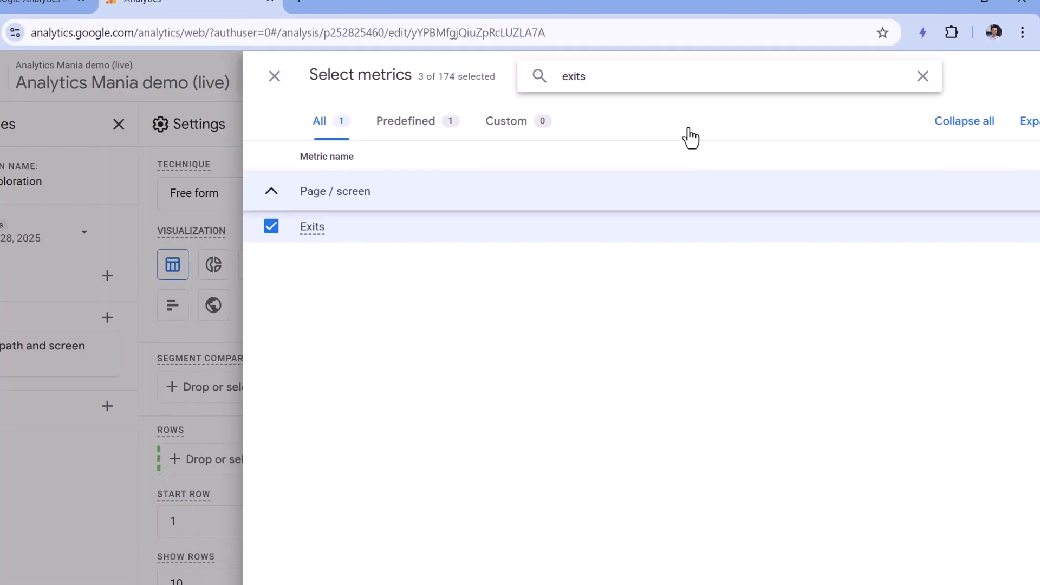
click(974, 67)
Put Page path and screen class in rows and Entrances, Views, Exits as table values.
double_click(128, 342)
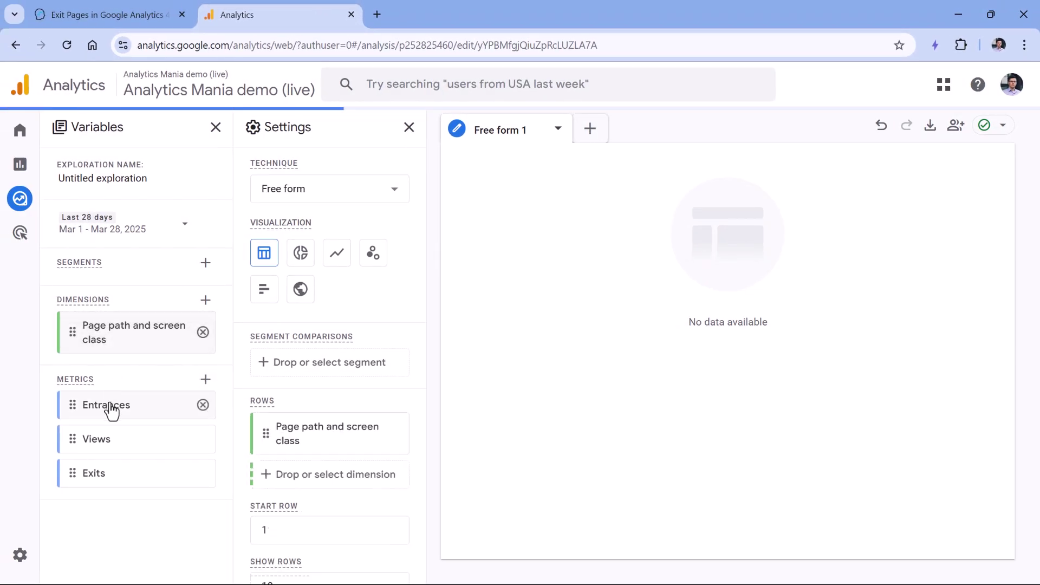
double_click(109, 408)
double_click(73, 438)
double_click(72, 469)
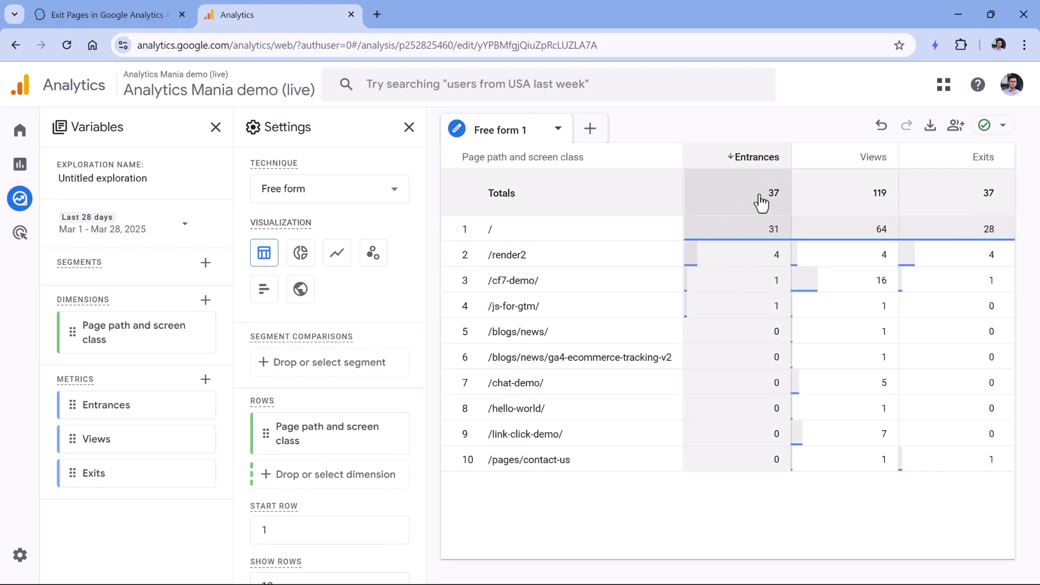
drag(769, 230, 778, 230)
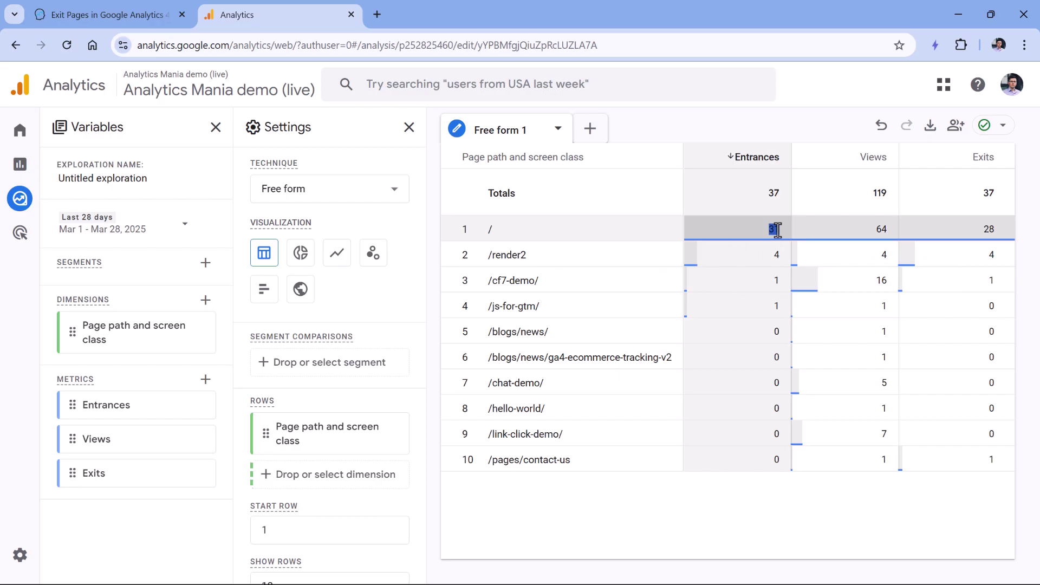
drag(871, 228, 885, 228)
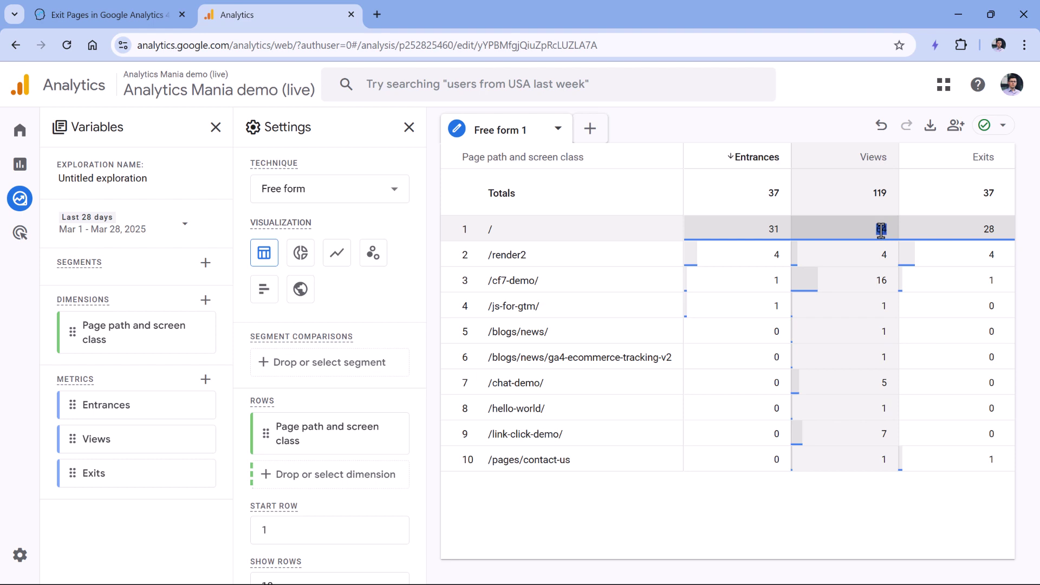
click(990, 230)
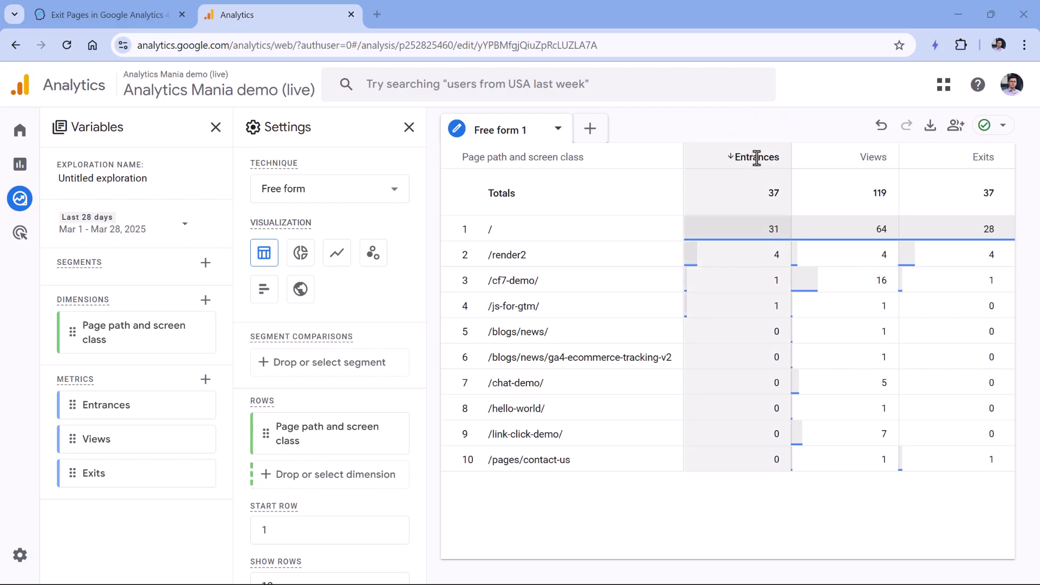
Create a second free-form tab and add the Landing page dimension.
click(592, 130)
click(622, 160)
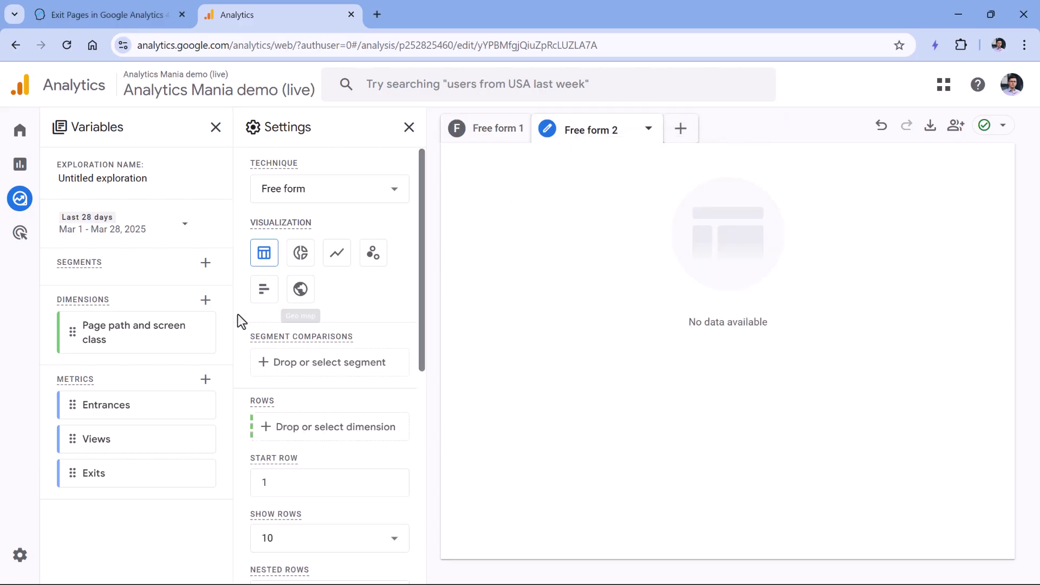
click(205, 300)
click(524, 95)
text(landing page)
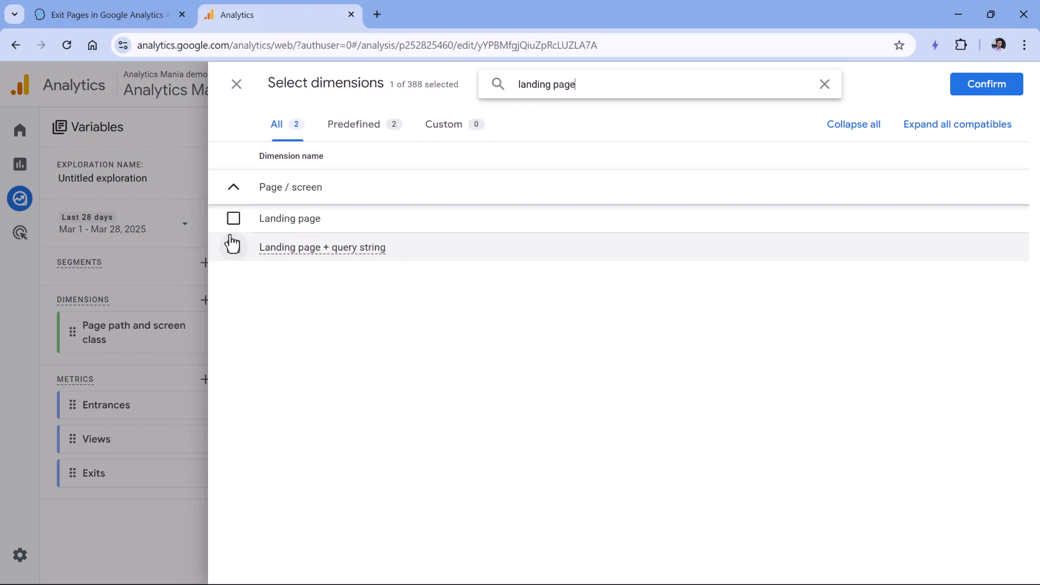
click(232, 216)
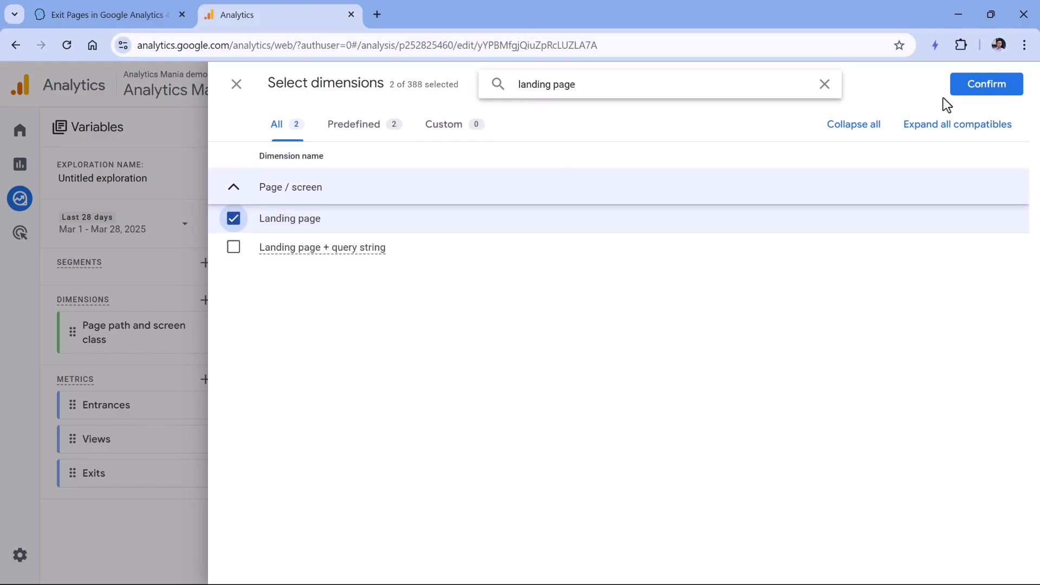
click(975, 85)
Add the Sessions metric to the exploration's variables.
click(205, 414)
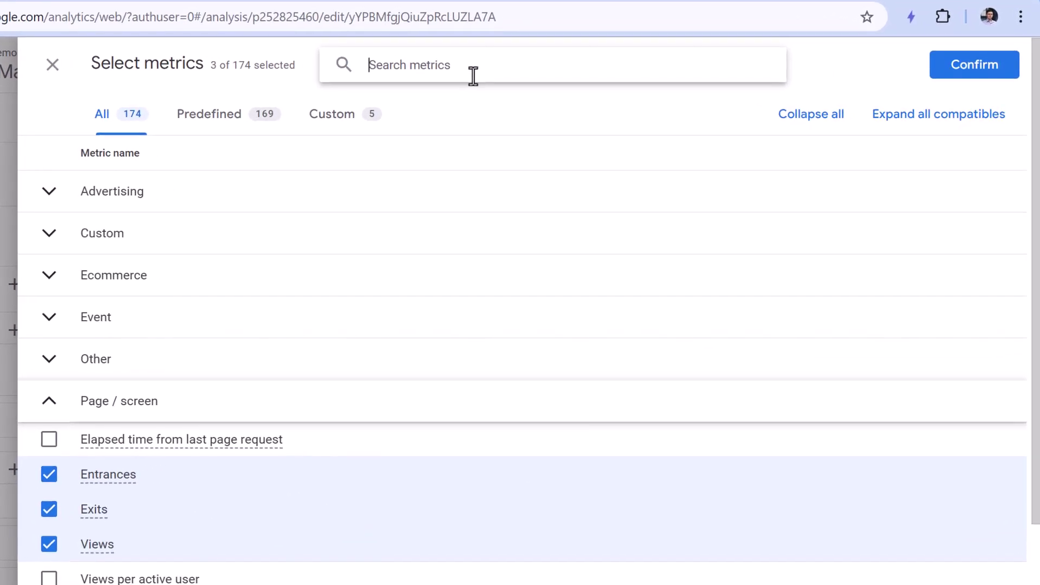
text(sessions me)
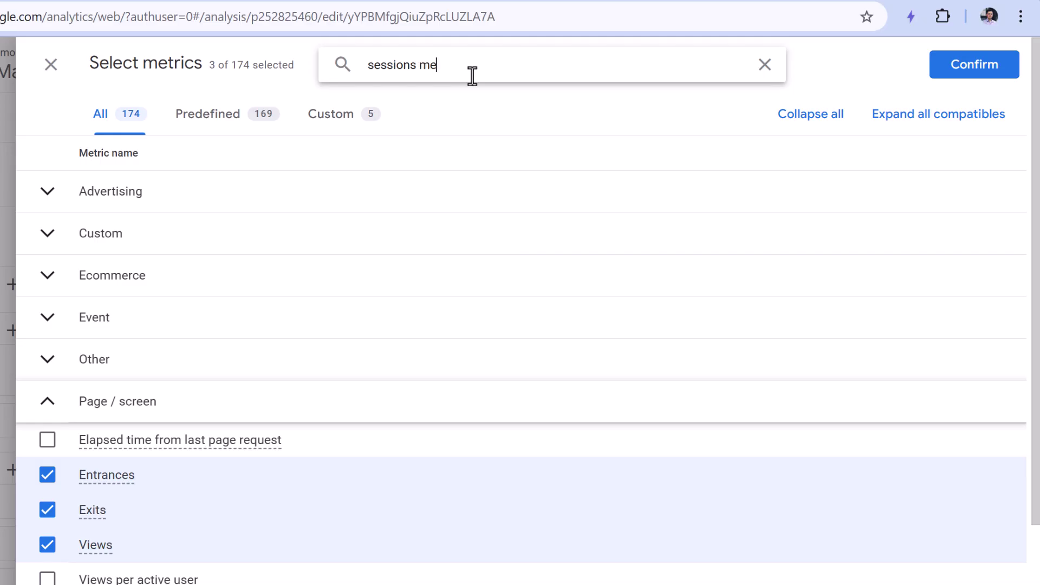
key(BackSpace)
key(BackSpace)
key(BackSpace)
click(47, 299)
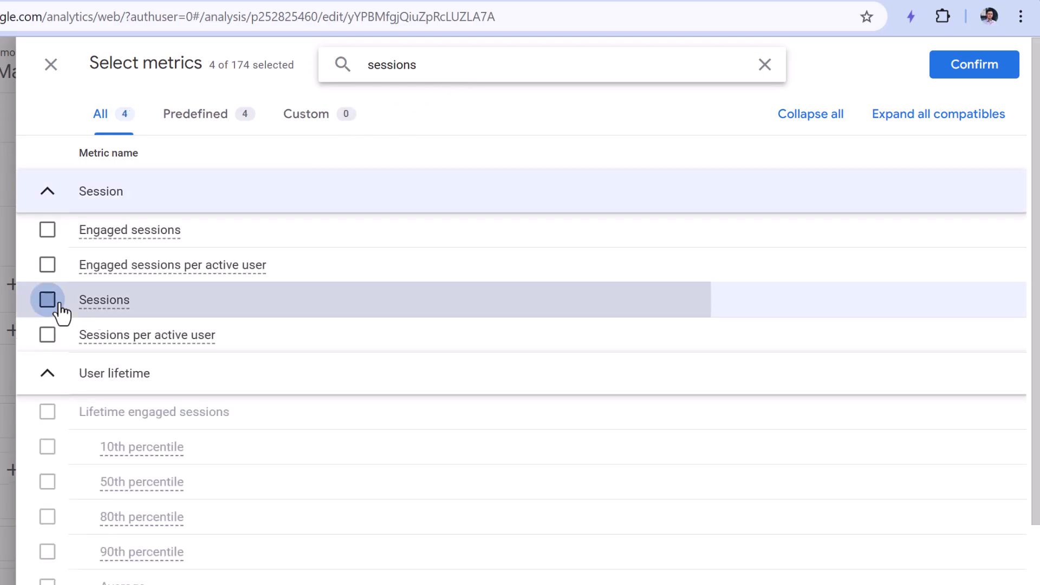
click(970, 76)
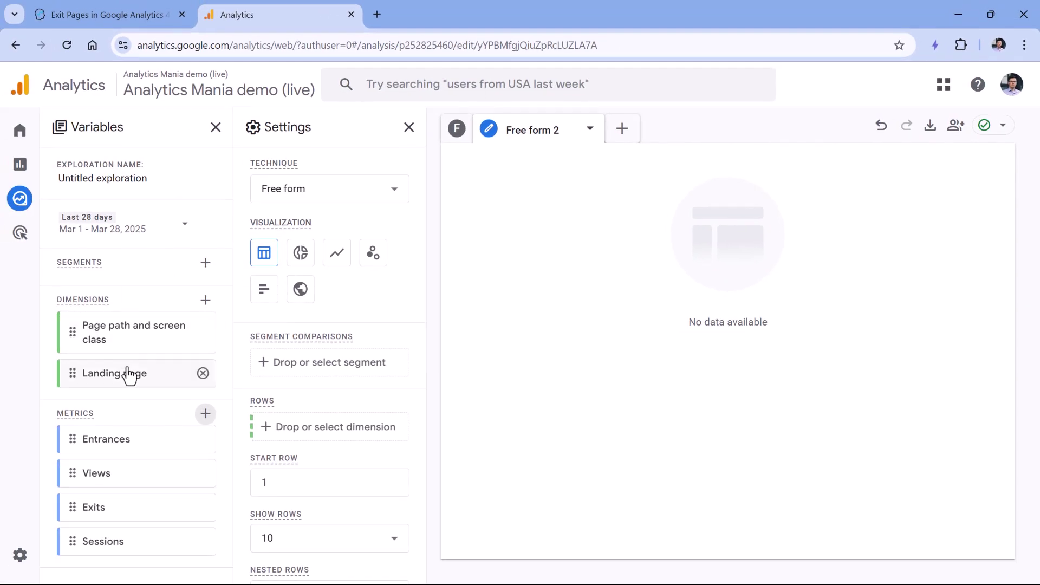
Show Landing page as rows with Sessions values, highlighting the / landing page.
double_click(22, 397)
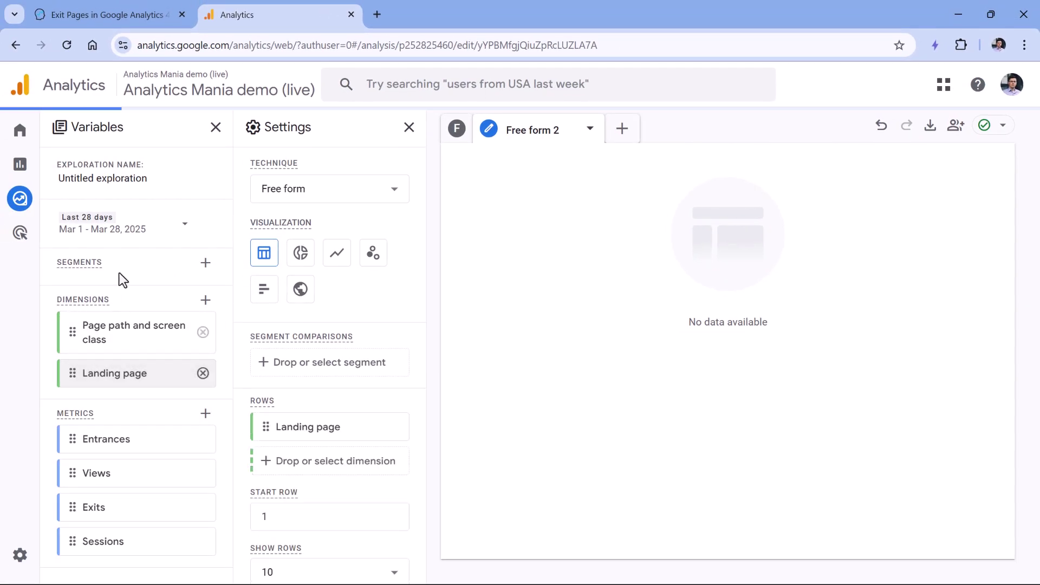
double_click(110, 544)
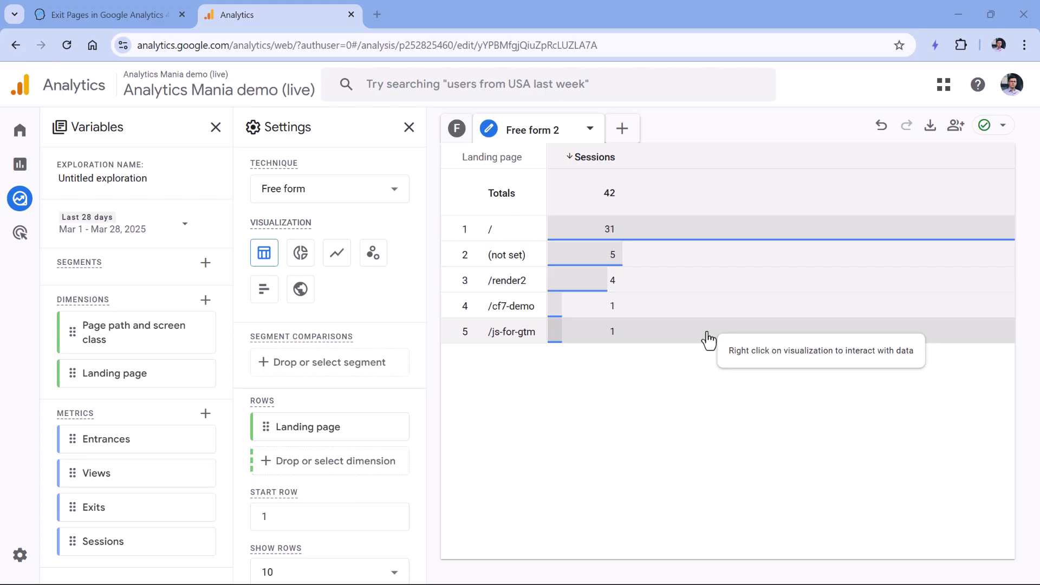
double_click(491, 229)
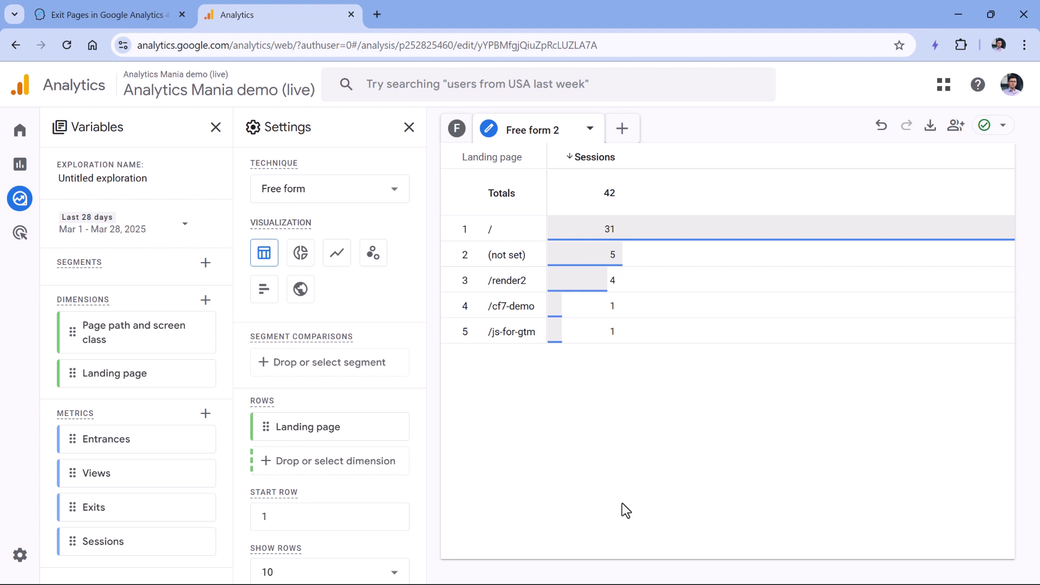
In Free form 1, add the Page location dimension to the variables.
click(464, 129)
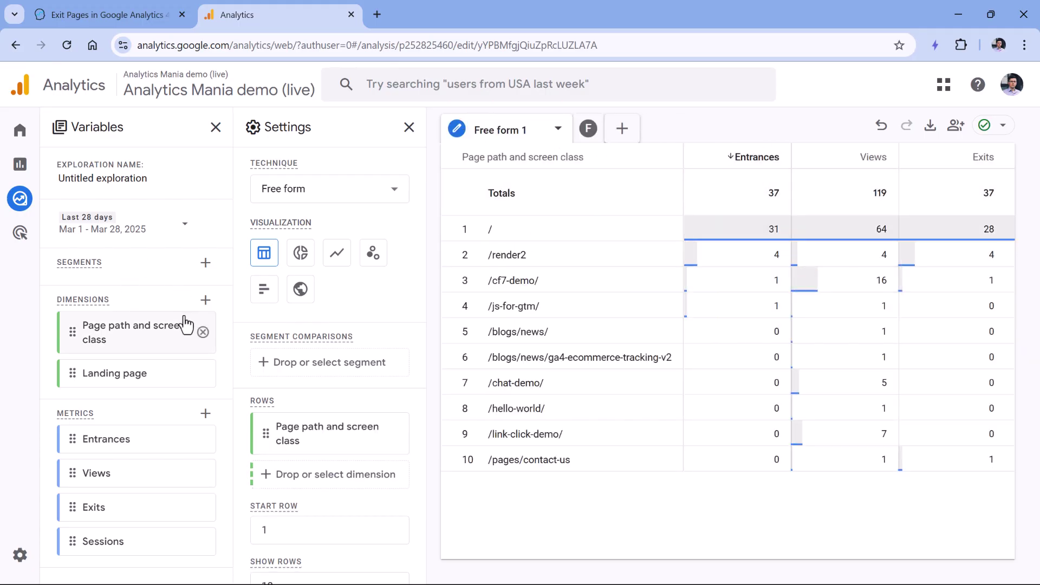
click(205, 300)
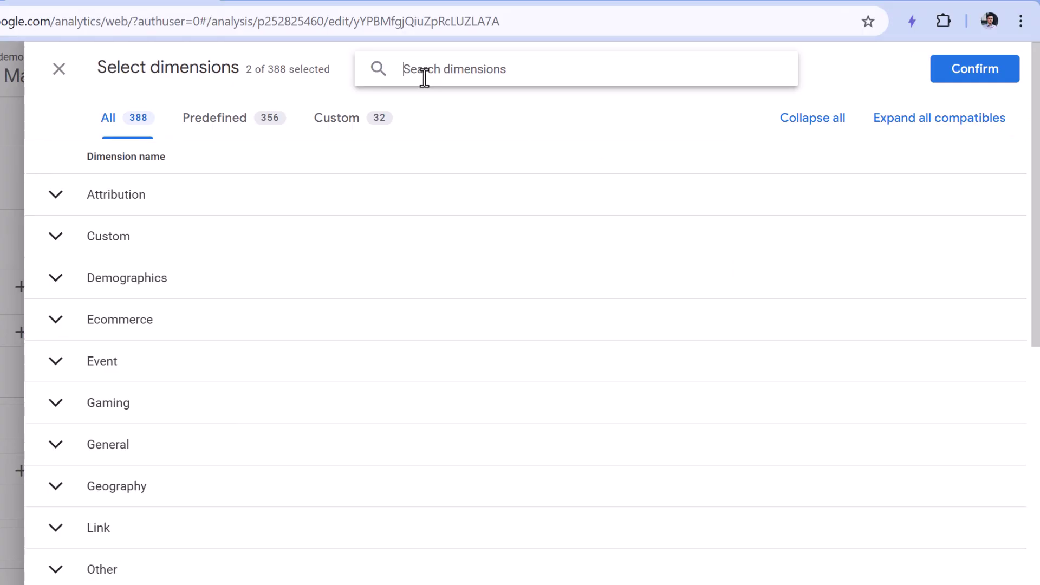
text(page location)
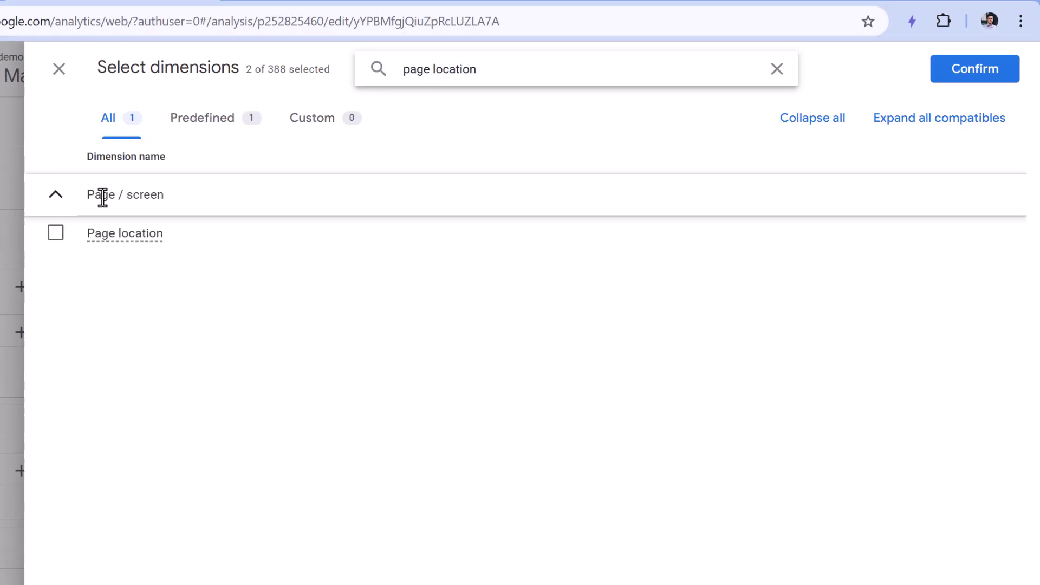
click(103, 233)
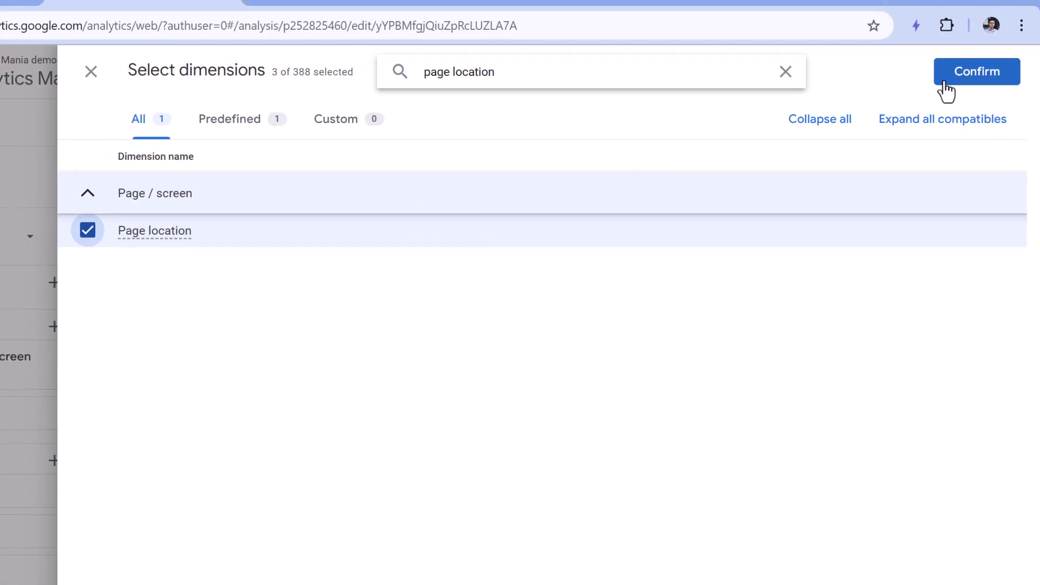
click(975, 68)
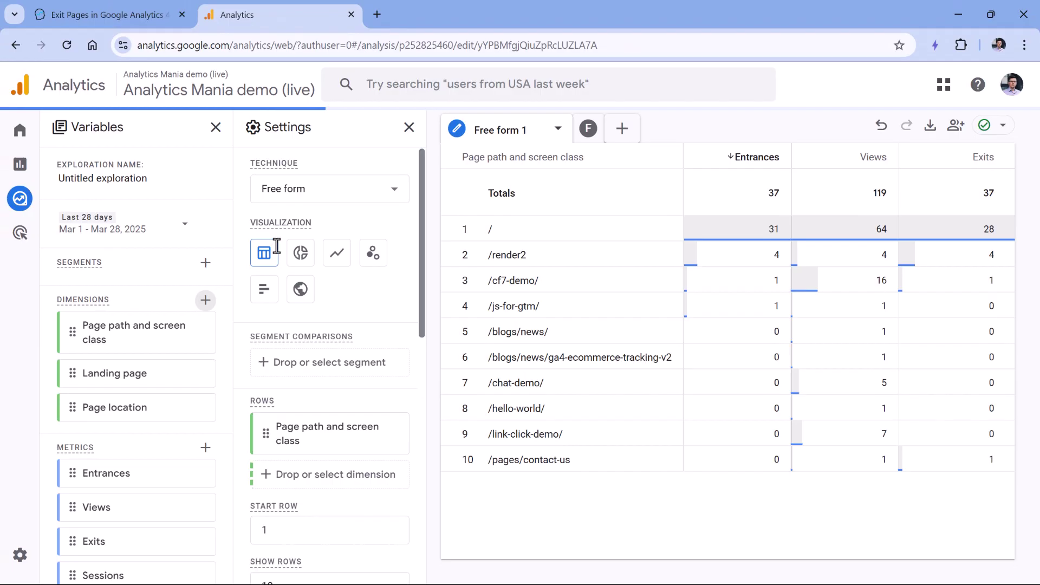
Replace Page path and screen class in the rows with Page location.
scroll(277, 247, down, 1)
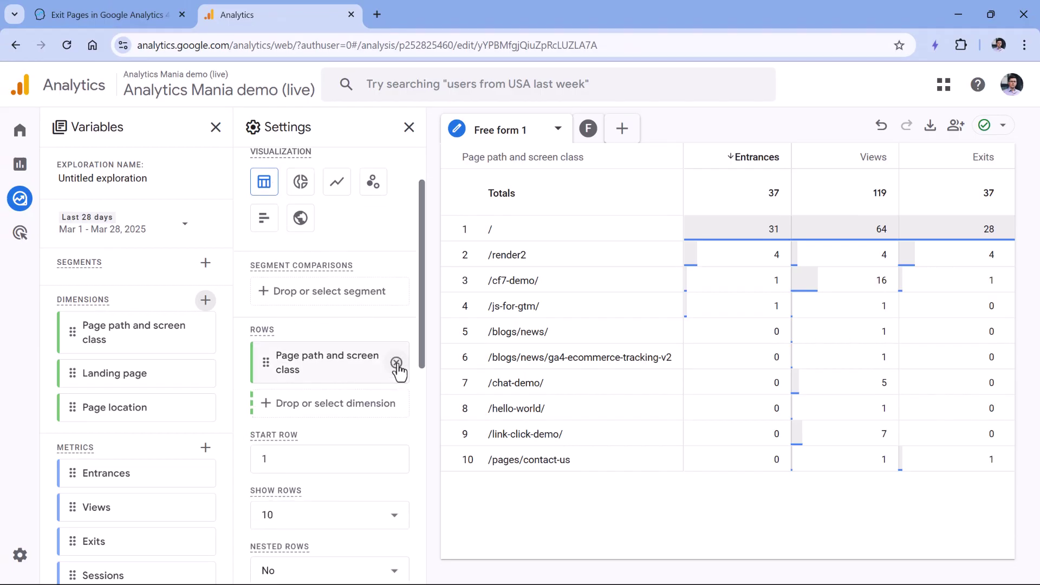
click(395, 363)
click(306, 374)
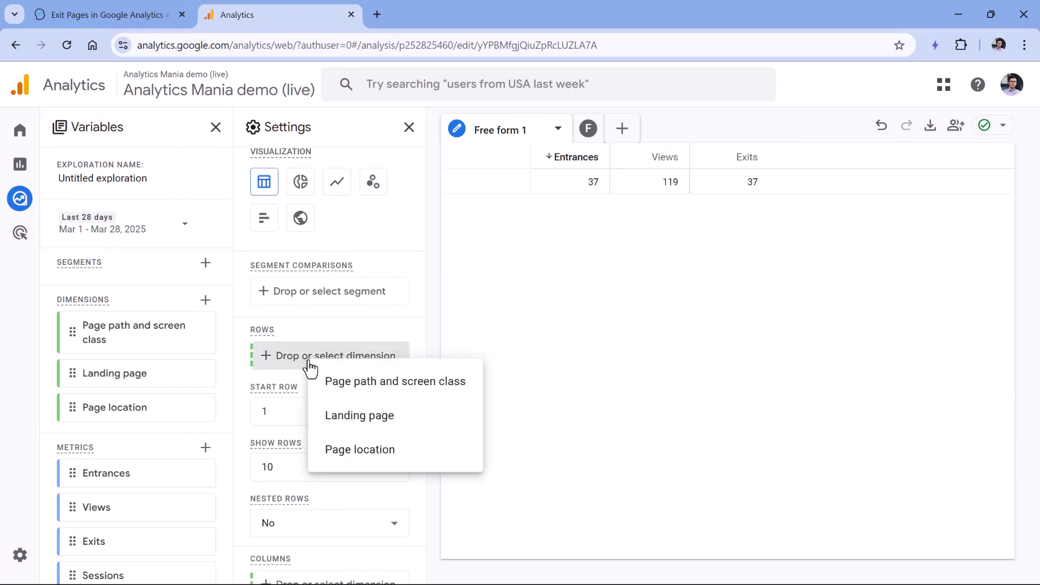
click(380, 451)
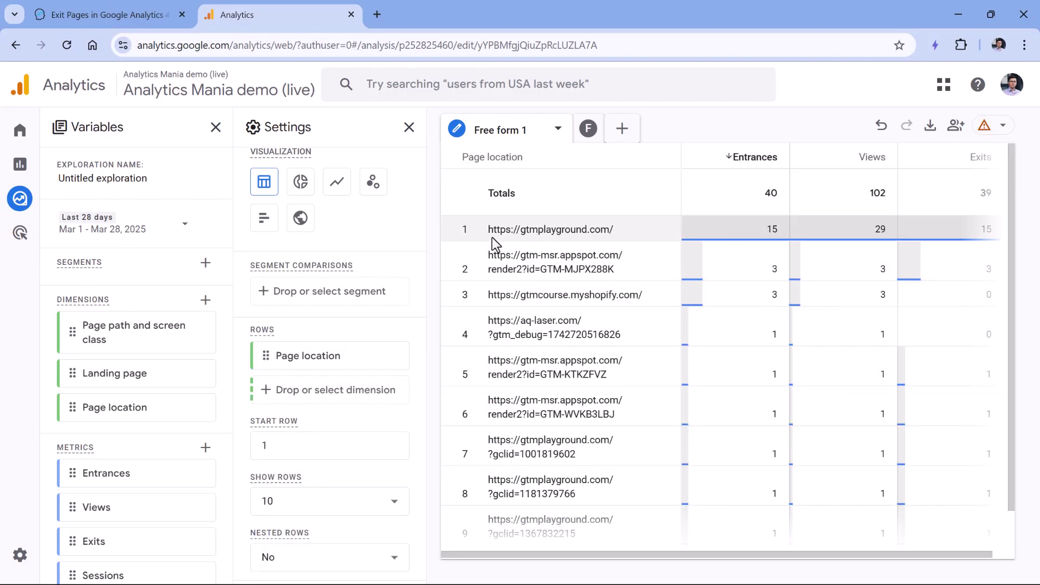
Highlight the gtmplayground.com/ URL and the gtm_debug query parameter in the table.
drag(490, 231, 611, 230)
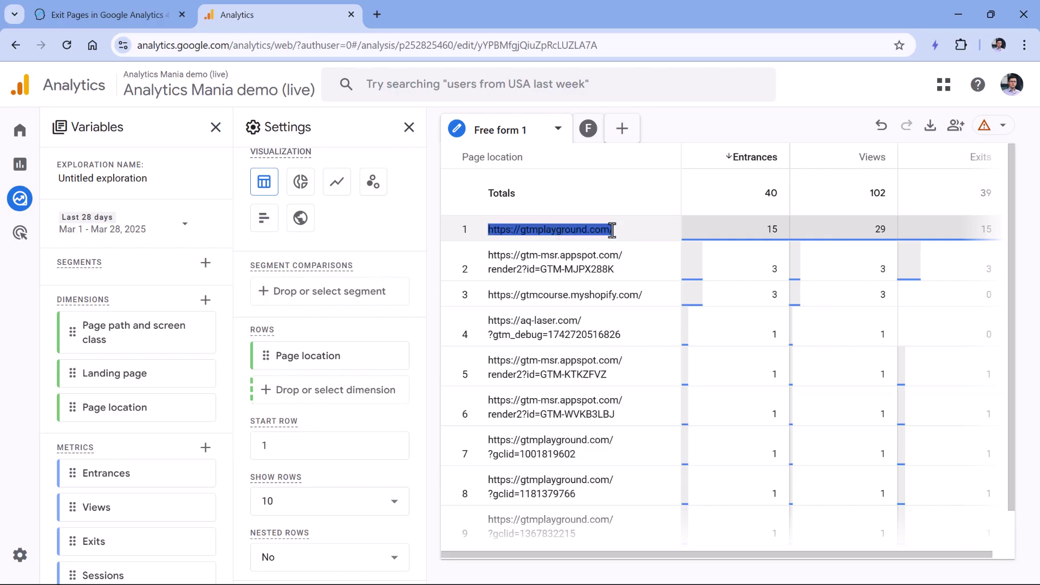
click(612, 229)
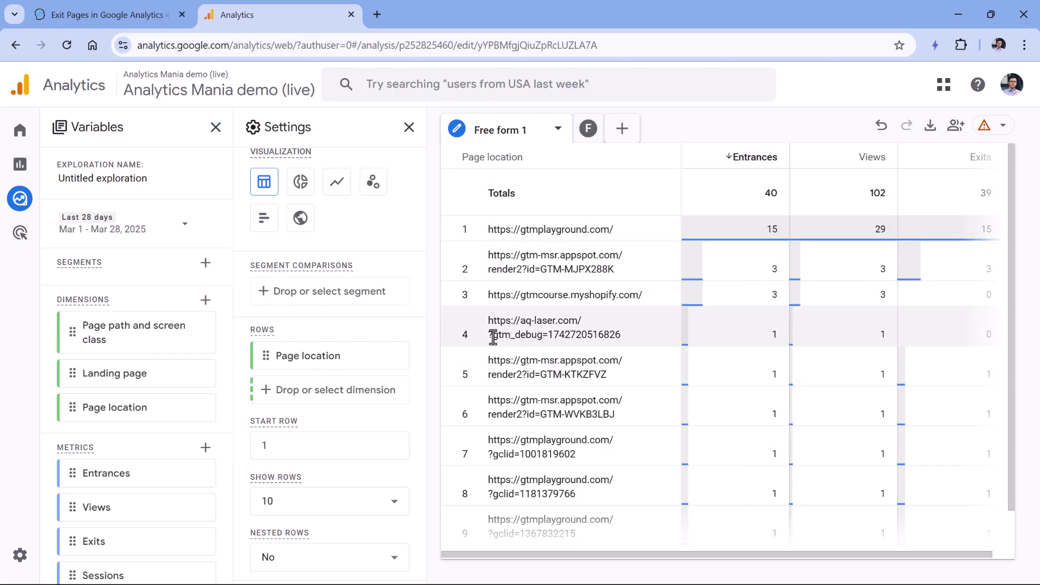
drag(494, 337, 618, 338)
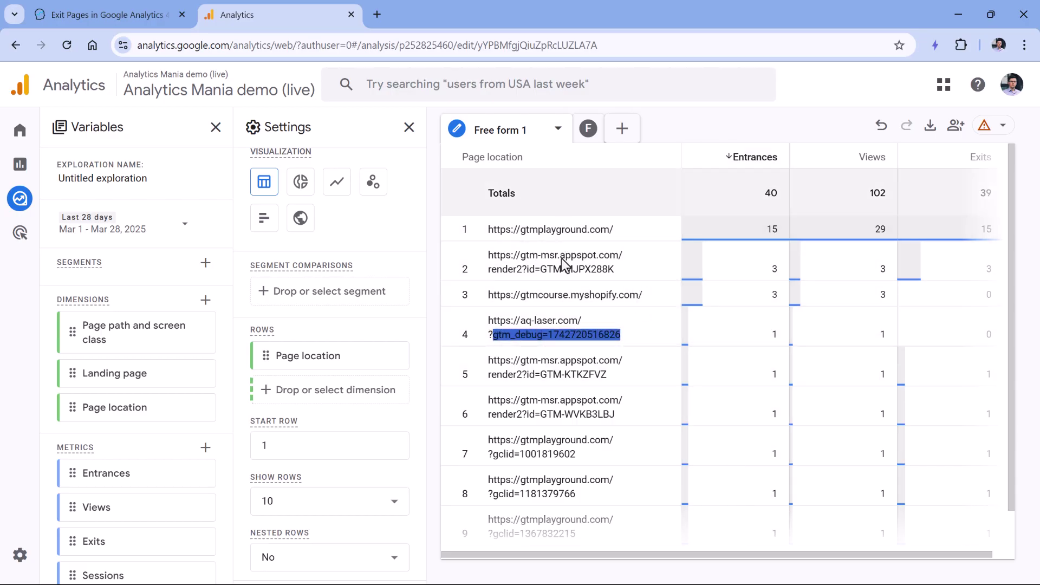